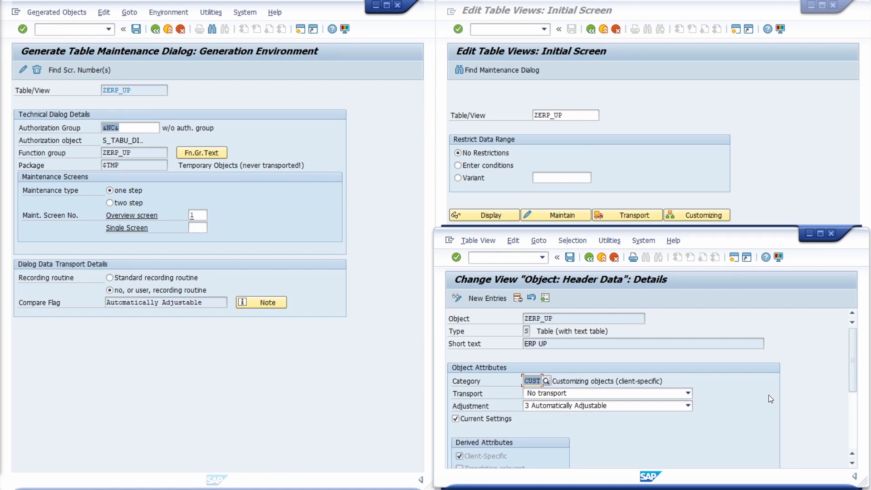
Enter transaction code SOBJ in the session showing the ZERP_UP object header data, without running it
left_click(483, 257)
type("SOBJ")
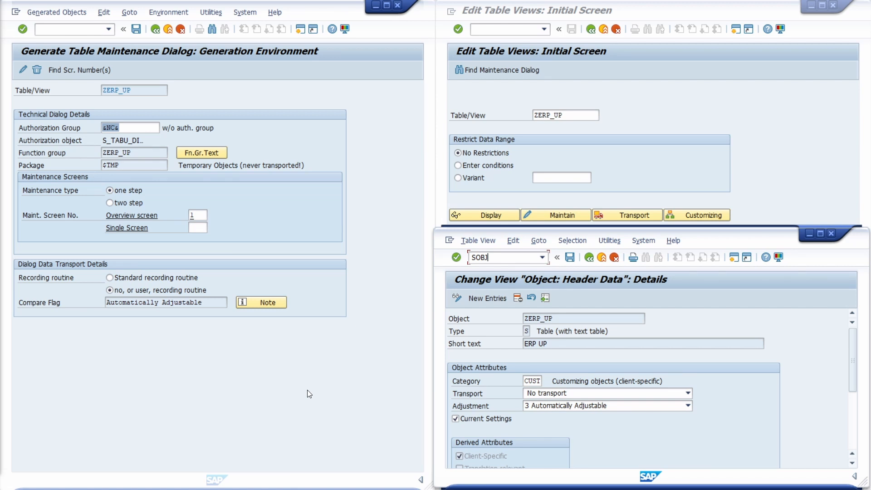
left_click(308, 363)
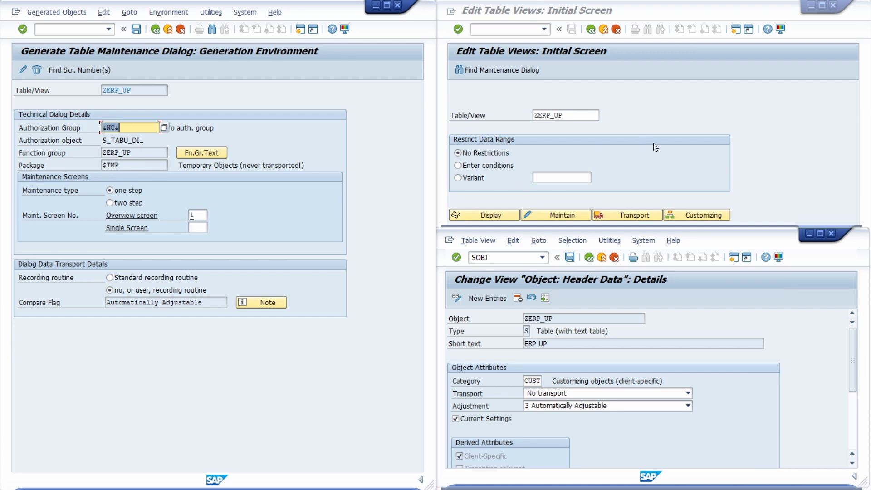
left_click(684, 156)
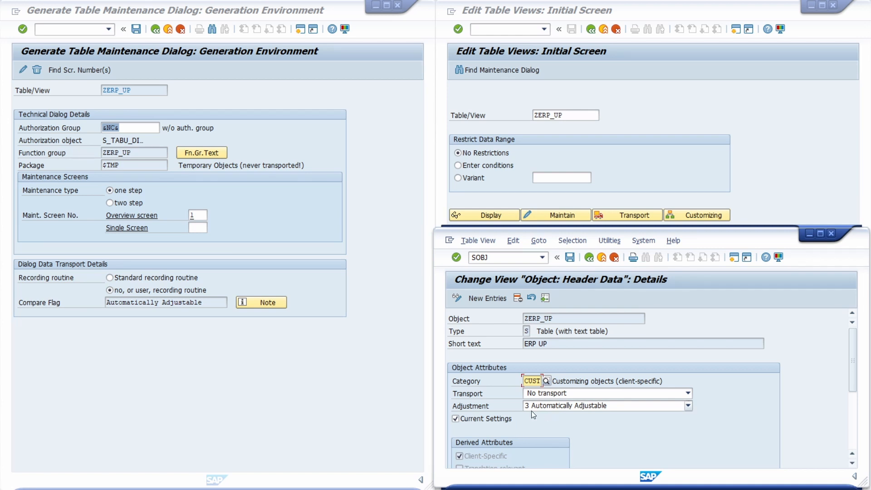
Run transaction SE11 in the table maintenance generator session and display database table ZERP_UP
left_click(91, 32)
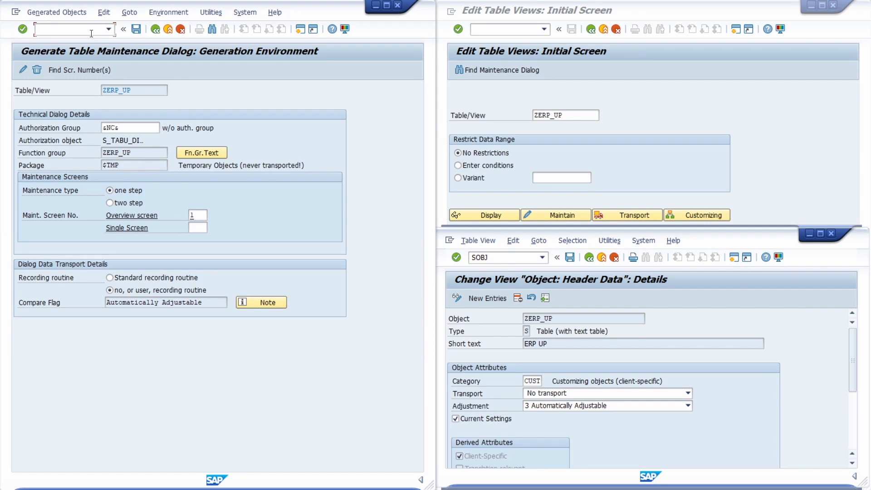
type("/nsee1")
key("BackSpace")
key("BackSpace")
type("11")
key("Return")
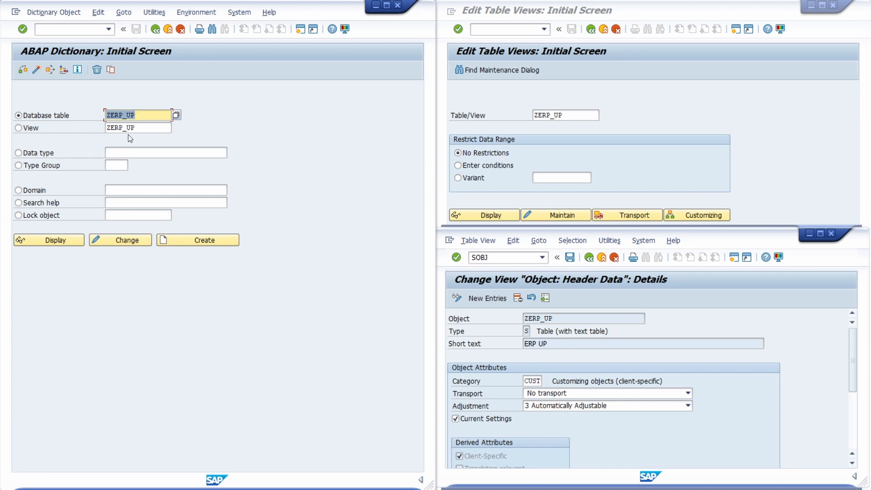
left_click(59, 244)
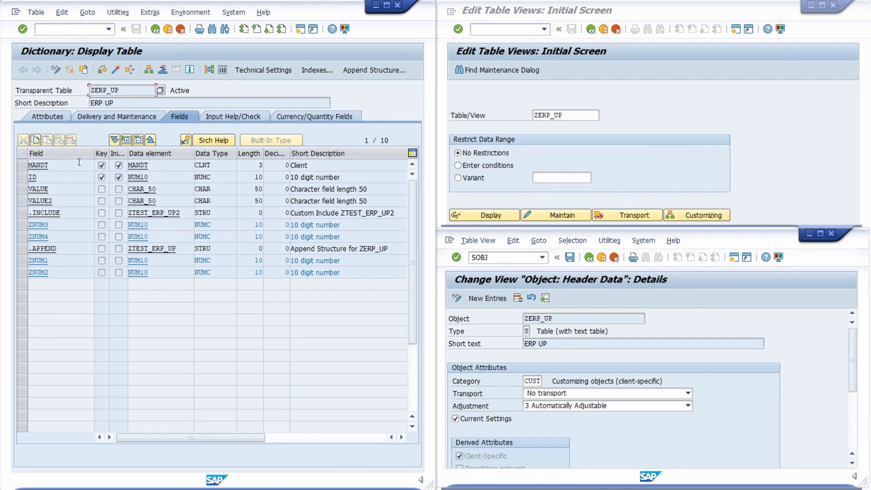
Open the table maintenance generator for ZERP_UP and examine its table name and authorization group
left_click(109, 15)
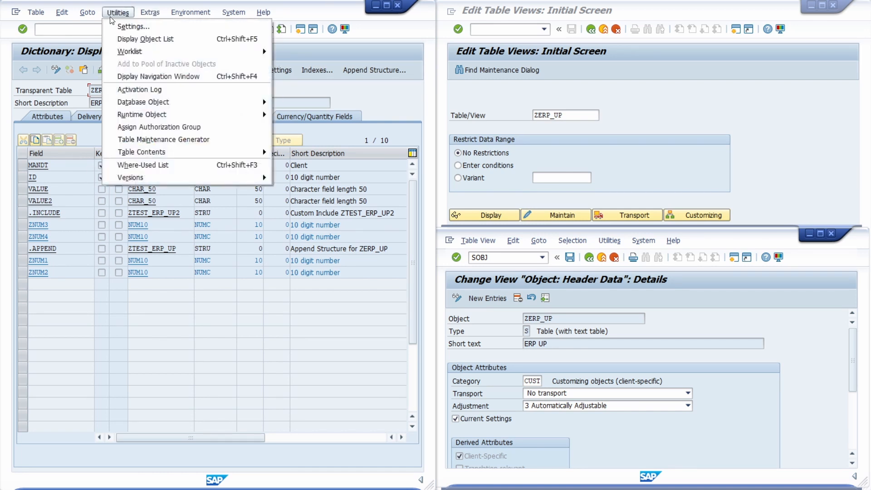
left_click(147, 139)
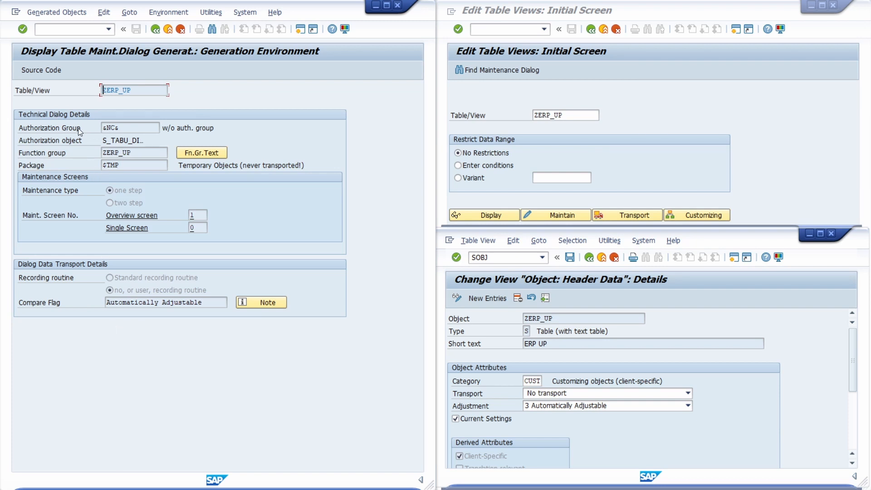
double_click(129, 91)
double_click(108, 128)
left_click(141, 129)
left_click_drag(104, 128, 129, 130)
left_click(197, 128)
Check the function group, package, maintenance type, overview screen number and recording routine, and return to the table display
double_click(120, 154)
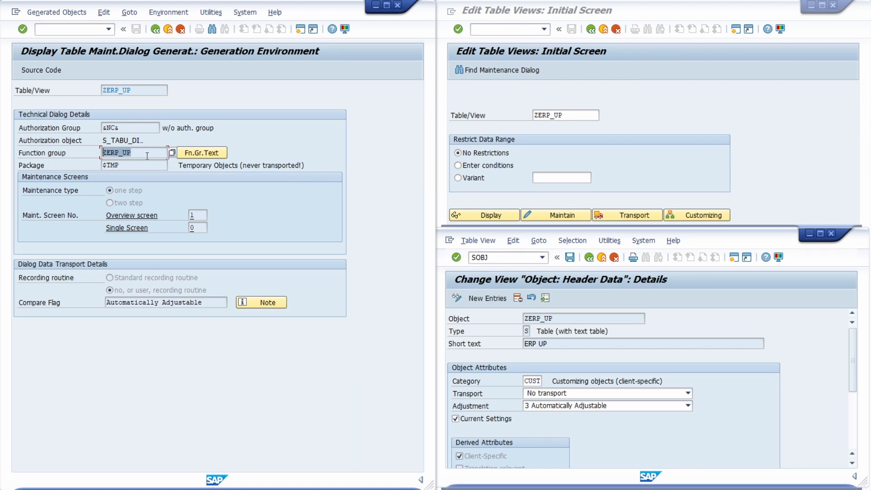
double_click(134, 166)
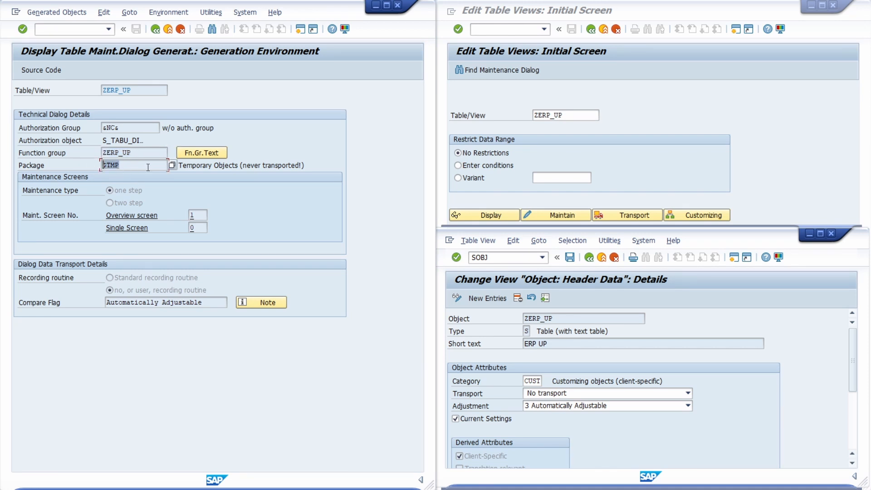
left_click(147, 167)
left_click(127, 192)
left_click(193, 215)
left_click(113, 284)
left_click(156, 28)
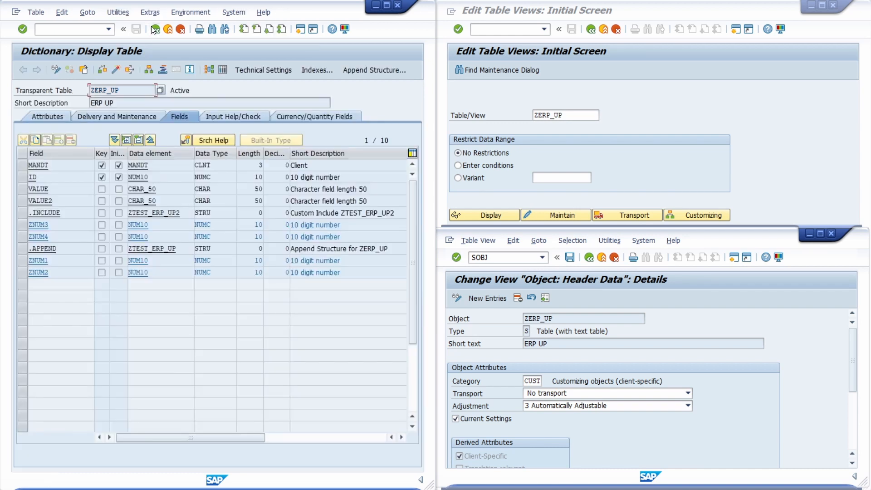
Open the technical settings of table ZERP_UP and examine the Log Data Changes option
left_click(261, 69)
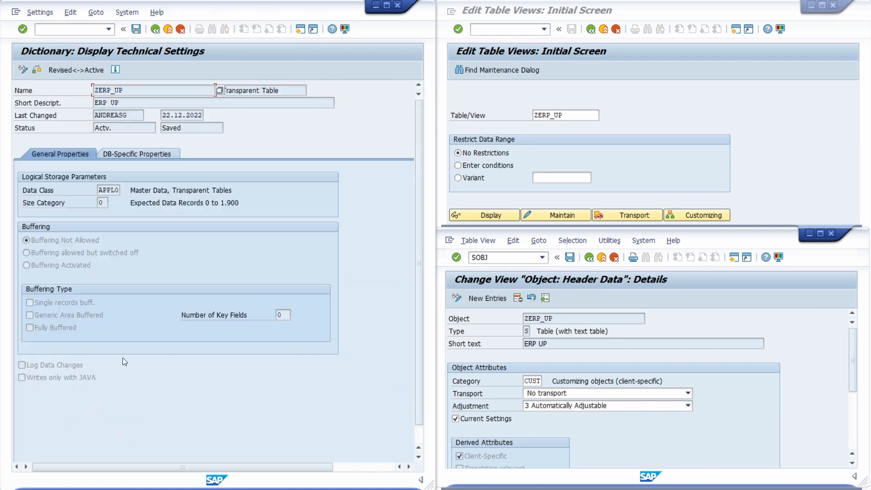
left_click(38, 367)
left_click(50, 29)
Open table ZERP_UP for maintenance in the Edit Table Views (SM30) session
left_click(754, 111)
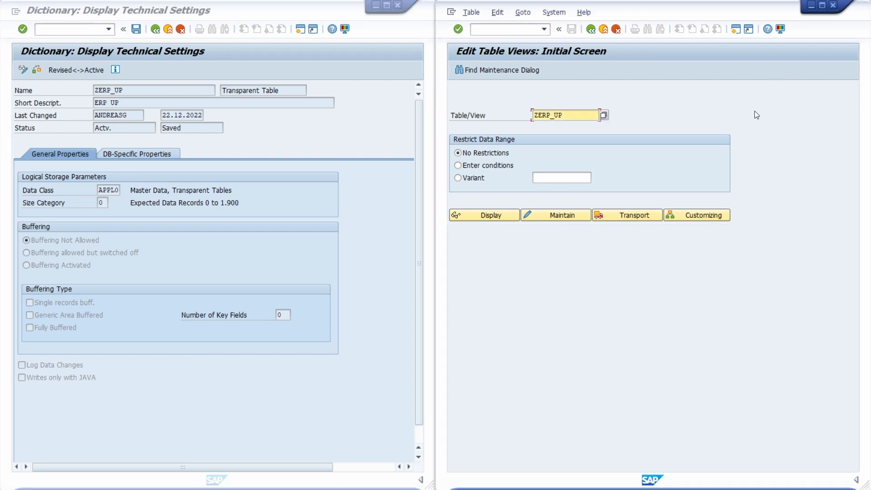
left_click(539, 29)
type("/nsm")
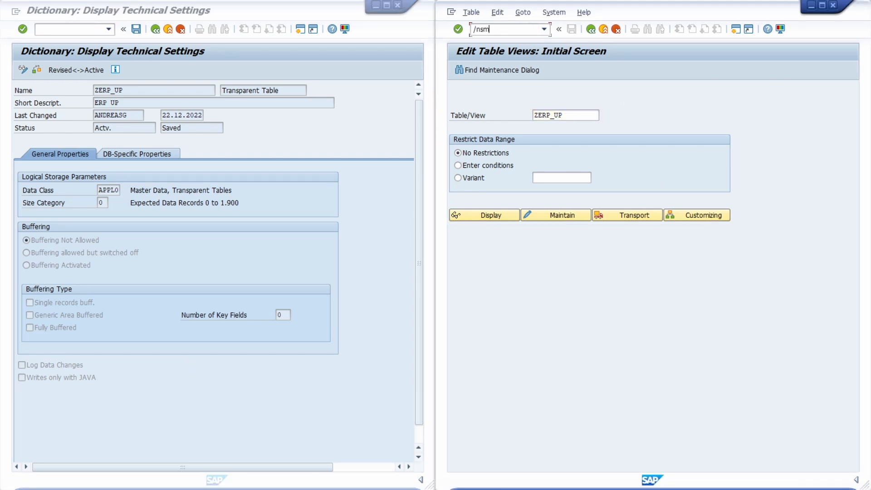
type("30")
left_click_drag(565, 117, 534, 116)
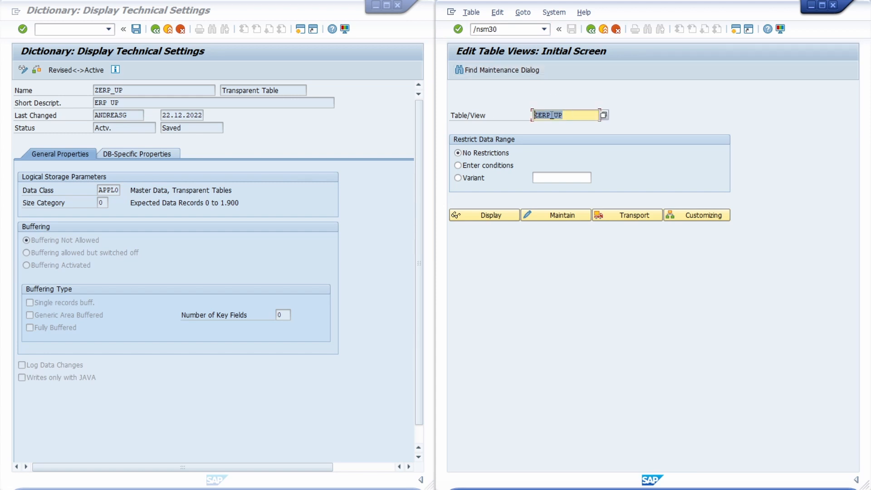
left_click(557, 216)
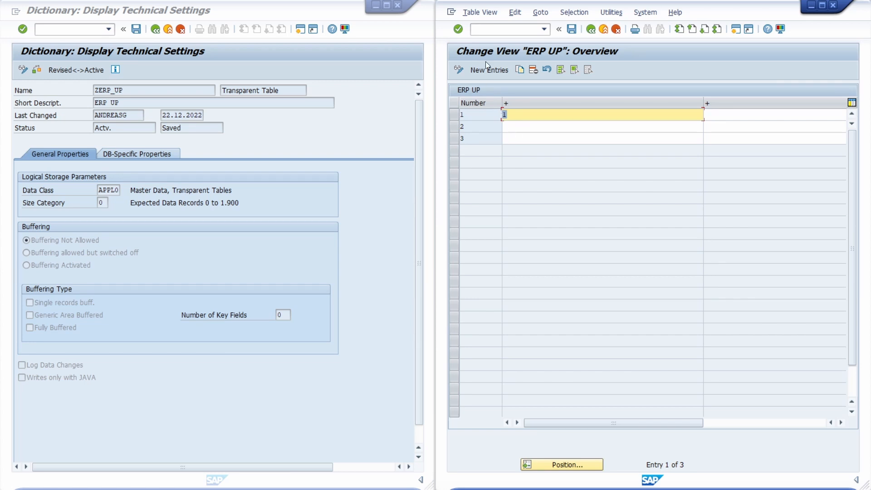
Open transaction SE93 in a new session and start creating transaction code ZERP_UP_TEST
left_click(481, 29)
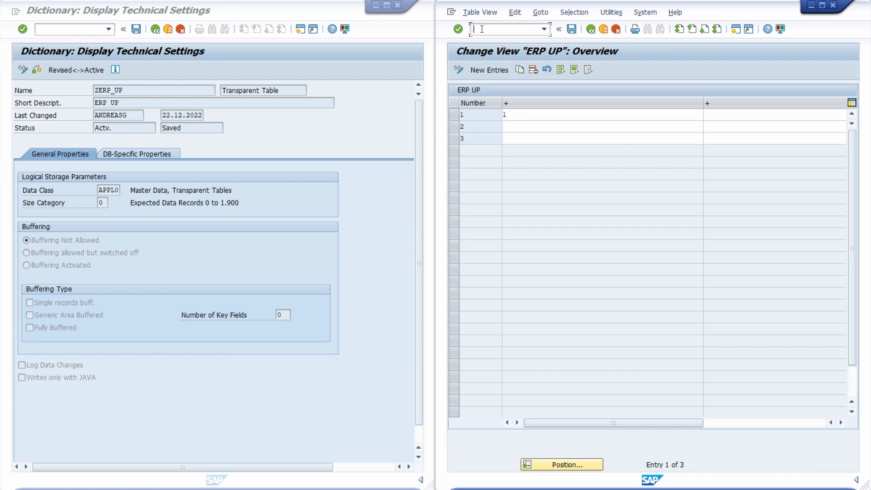
type("/ose93")
key("Return")
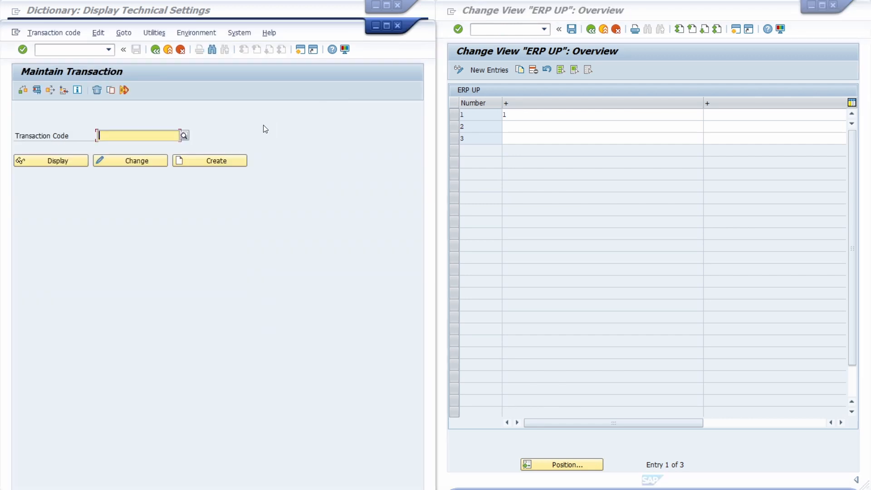
type("zerp")
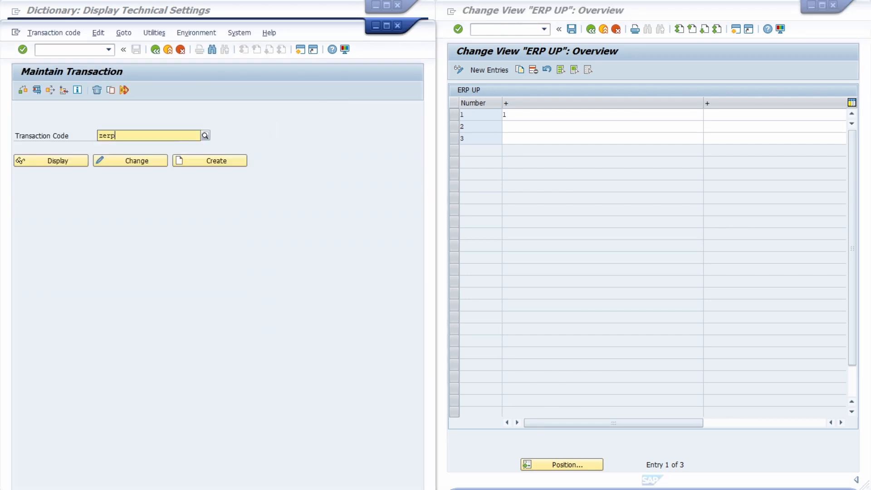
type("_up_test")
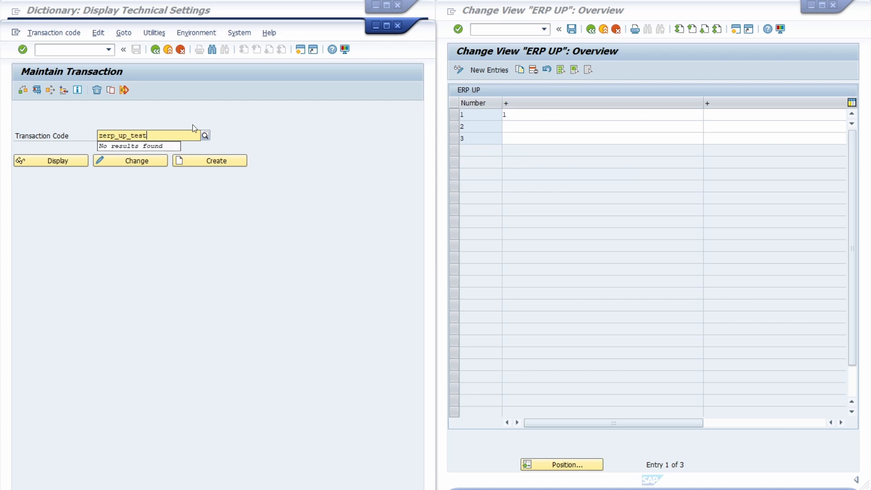
left_click(195, 165)
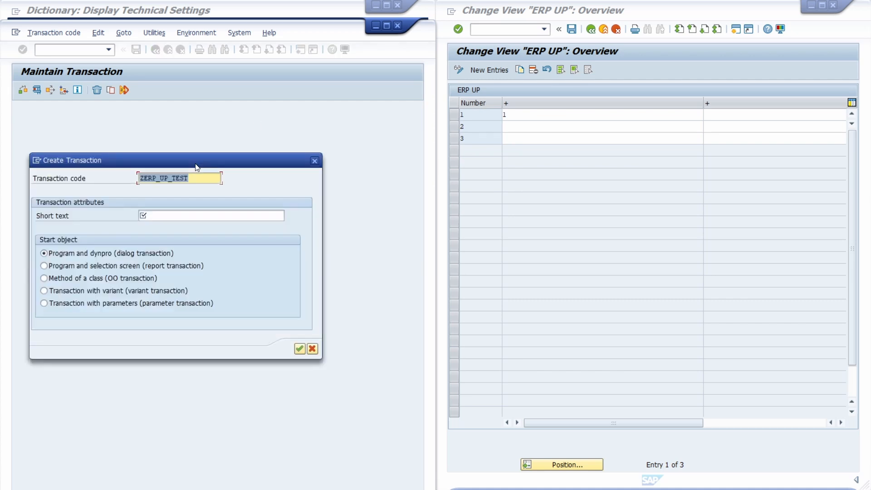
Give the transaction the short text "Maintenance view ZERP_UP table" and create it as a transaction with parameters
left_click(156, 216)
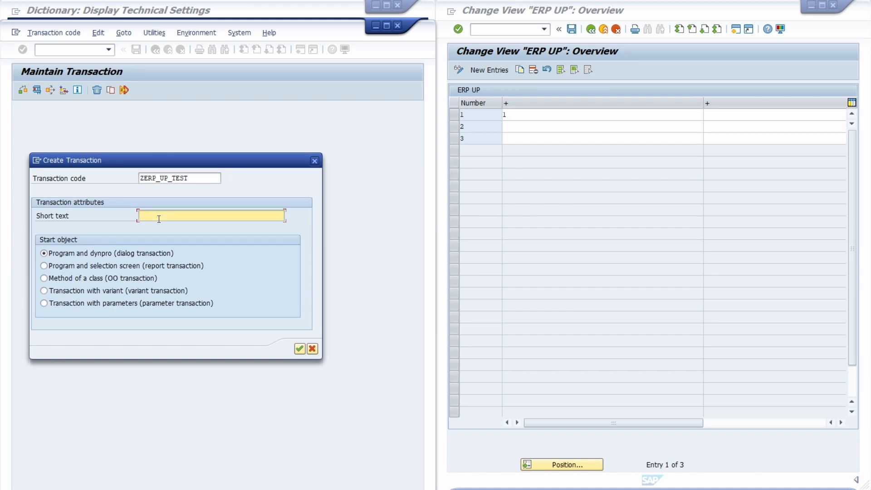
type("Maintenance view ZERP_UP table")
left_click(44, 303)
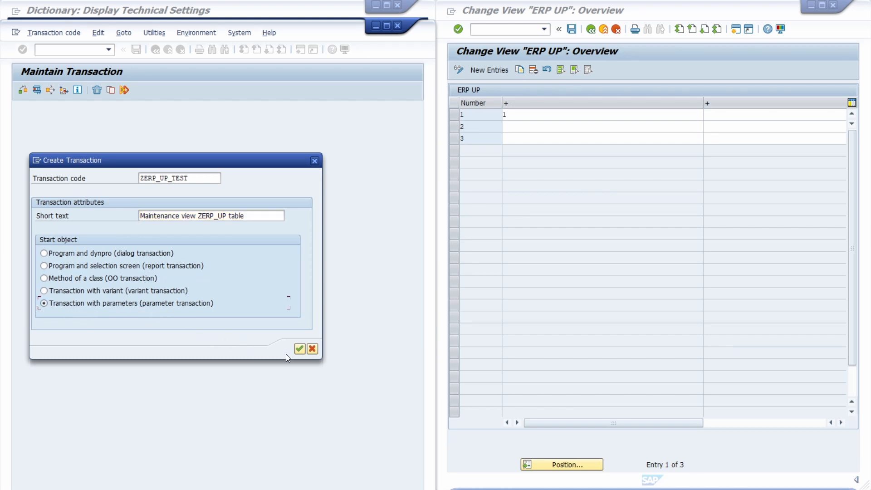
left_click(299, 349)
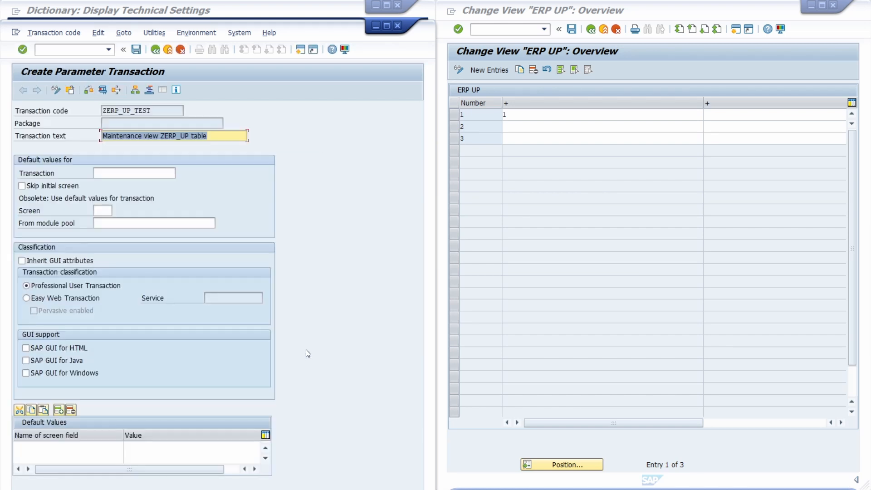
Set the default transaction to SM30, skip its initial screen, and inherit the GUI attributes
left_click(118, 174)
type("SM30")
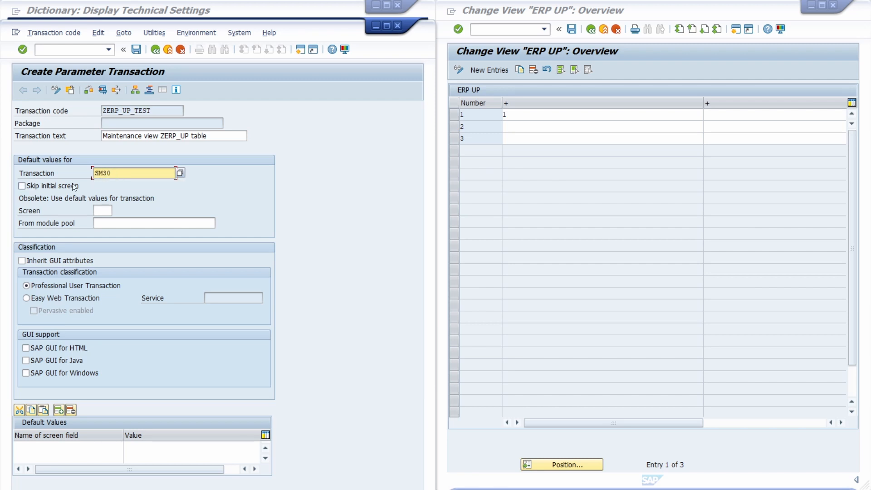
left_click(72, 183)
double_click(125, 172)
left_click(49, 262)
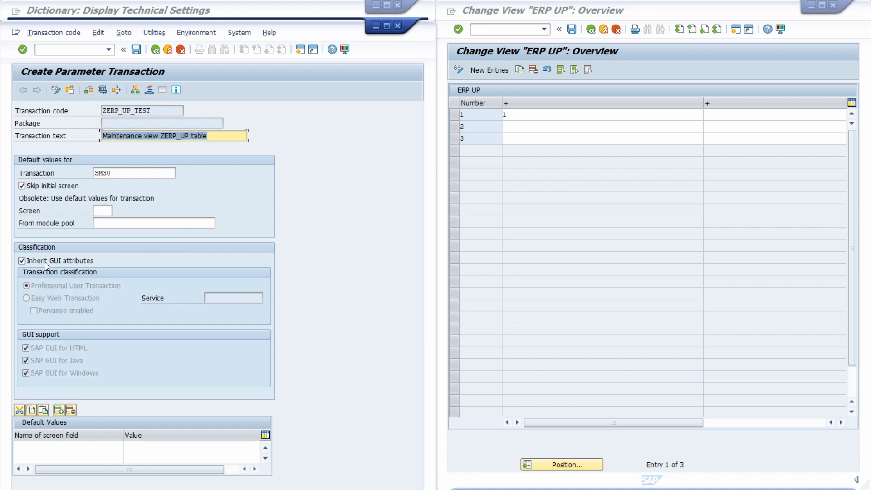
Add a default value for screen field VIEWNAME with the value ZERP_UP
left_click(75, 446)
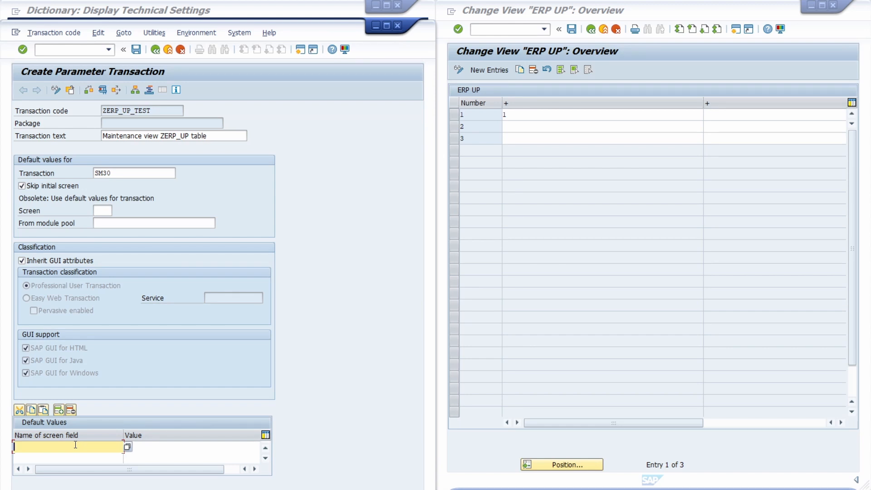
type("VIEWNAME")
key("Tab")
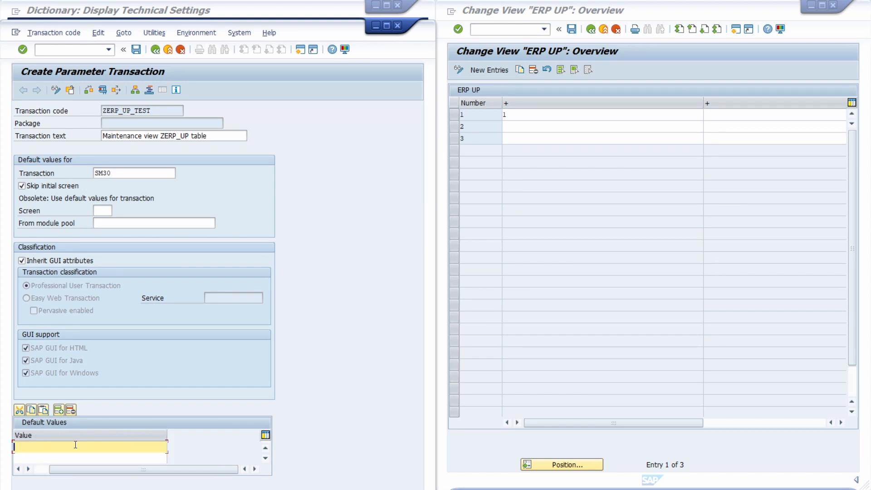
type("ZERP_UP")
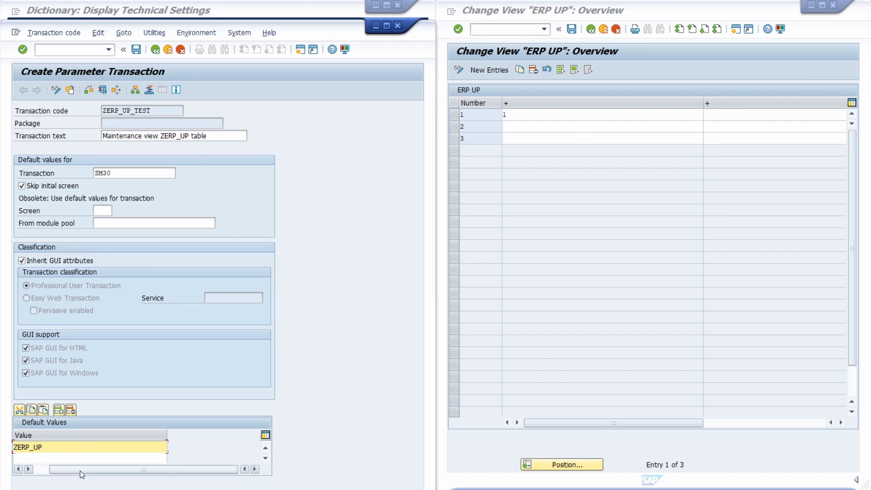
key("Return")
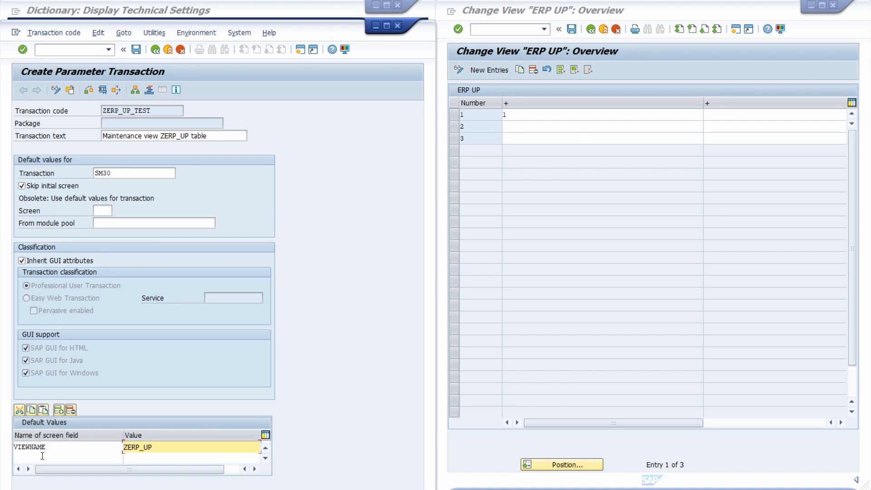
Add a second default value for screen field UPDATE with the value X
left_click(43, 456)
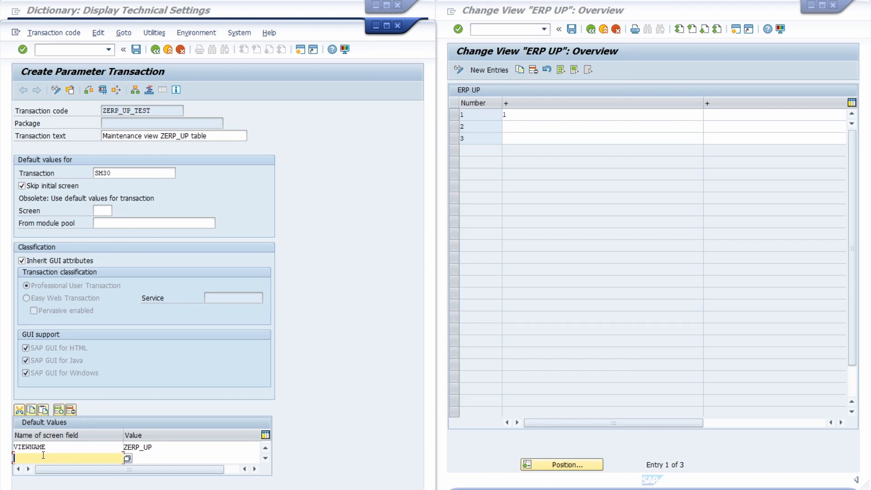
type("UPDATE")
key("Tab")
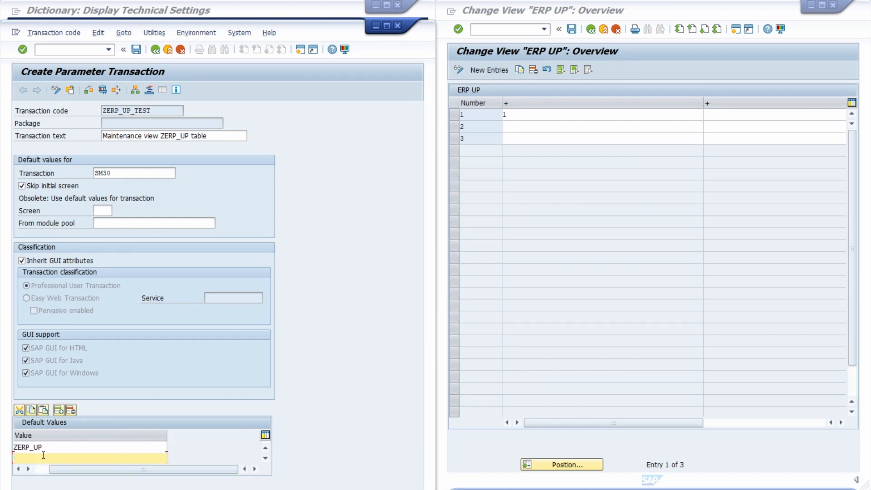
type("X")
Try SHOW as the second default value's screen field, and set it back to UPDATE with value X
left_click_drag(66, 471, 9, 464)
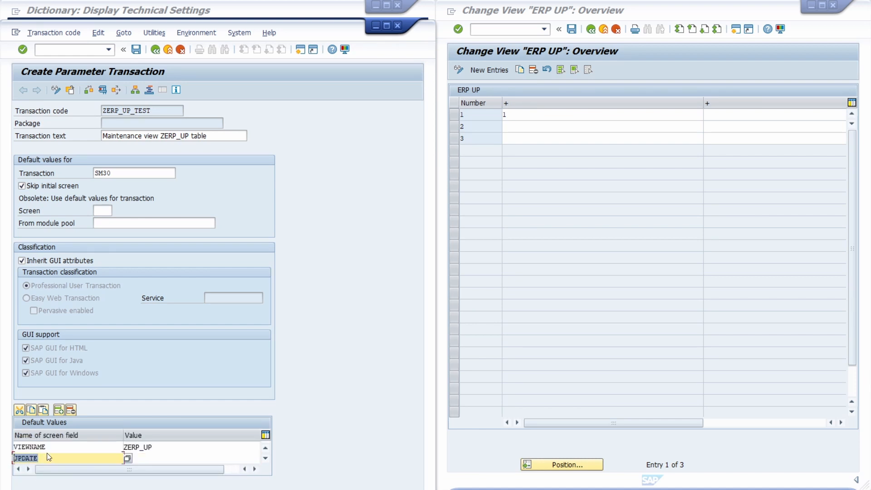
type("SHOW")
left_click_drag(47, 457, 1, 463)
type("UPDATE")
key("Tab")
type("X")
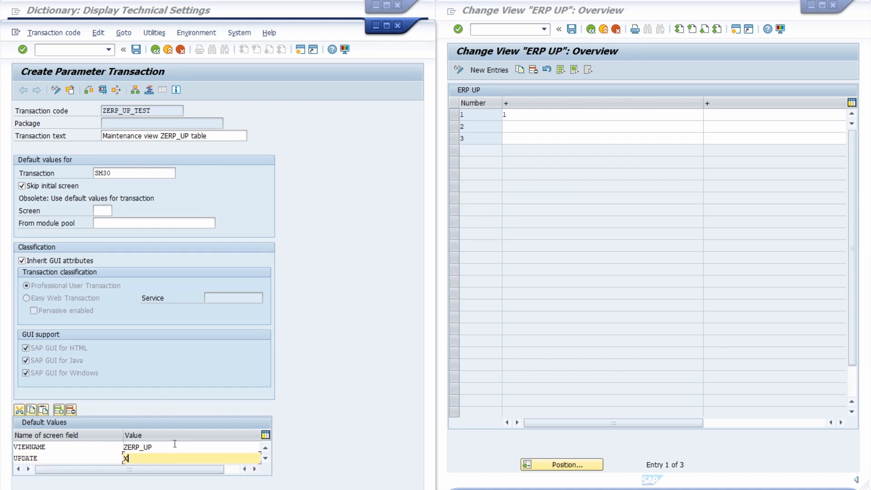
Save the parameter transaction as a local object and review its default values
left_click(135, 49)
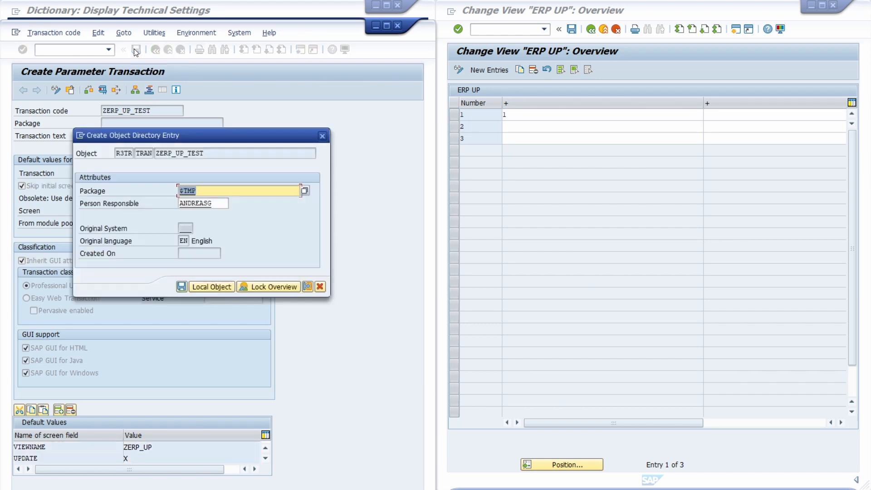
left_click(208, 290)
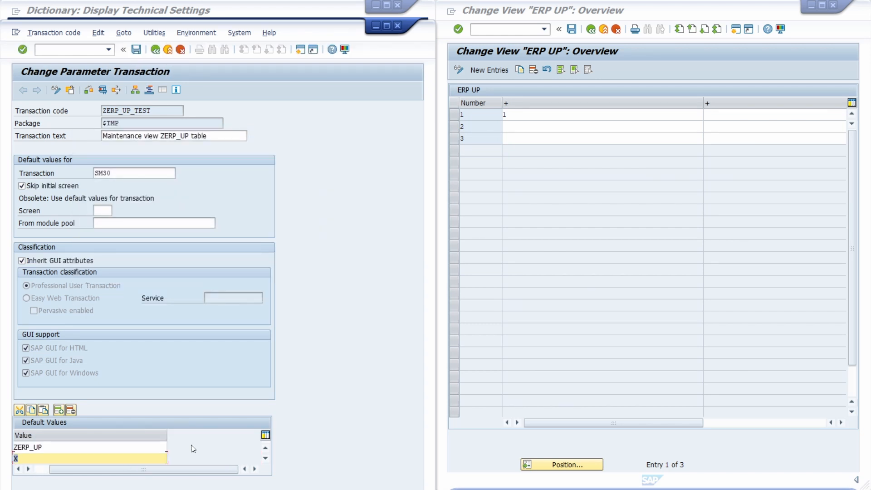
left_click_drag(188, 469, 173, 472)
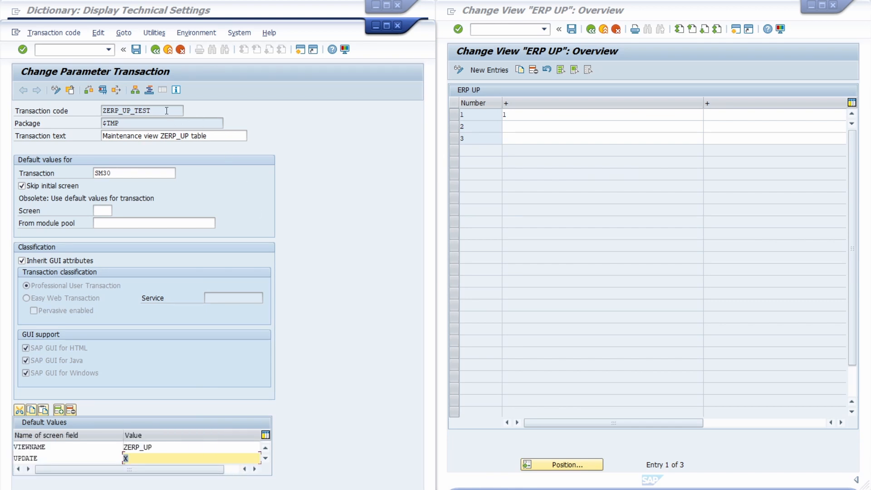
Run the new transaction ZERP_UP_TEST in place of the current one
left_click(60, 47)
type("/nZERP_UP_TEST")
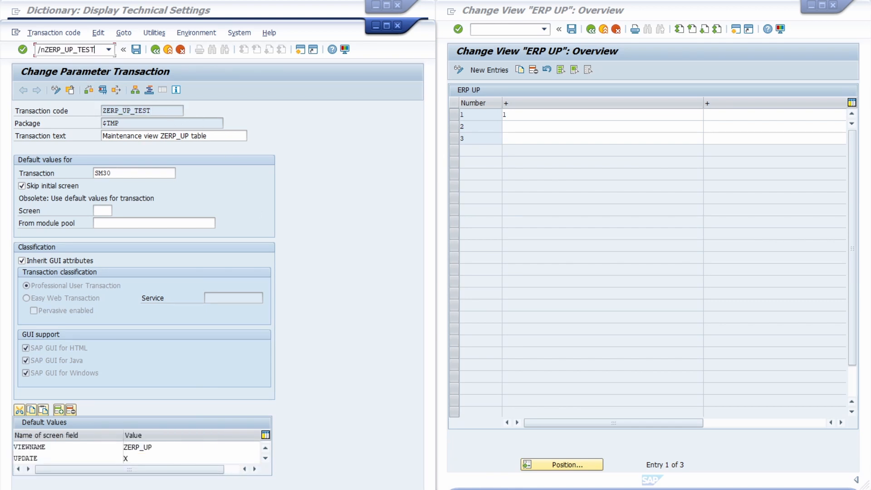
key("Return")
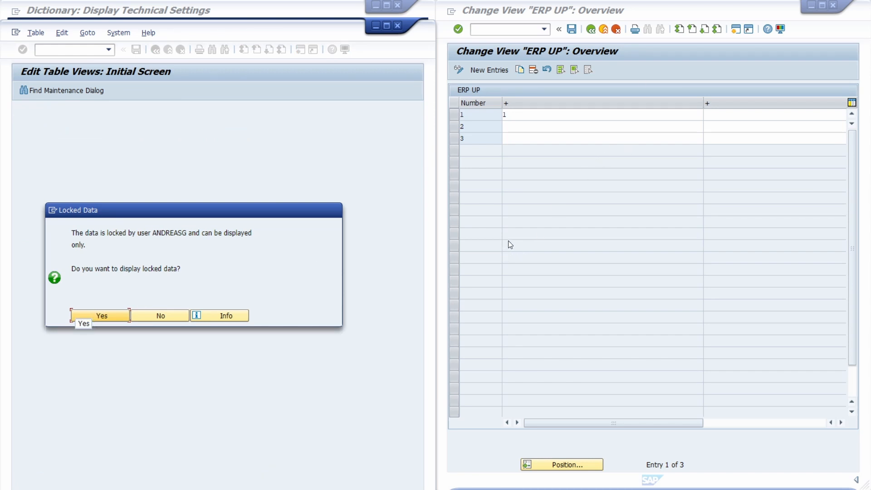
Switch the other session's ERP UP view to display mode, and open the locked data for display in the test session
left_click(553, 194)
left_click(459, 70)
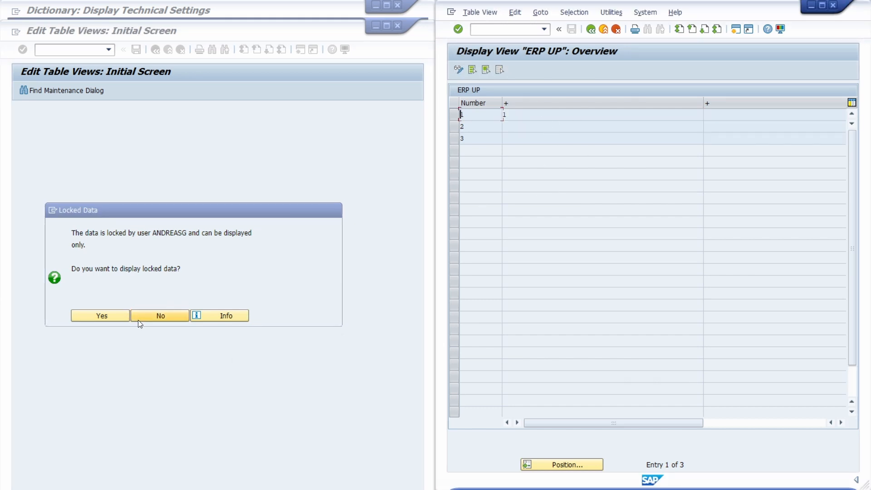
left_click(107, 317)
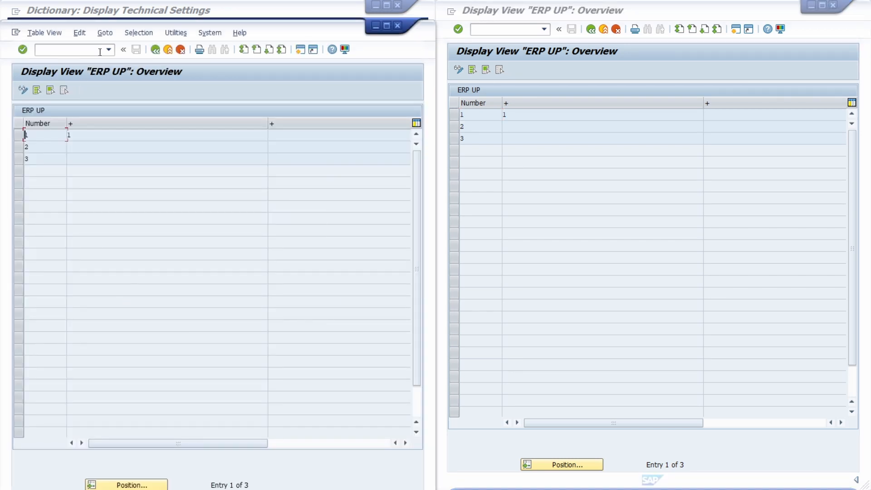
Run transaction ZERP_UPDATE to open the ERP UP view for changing
left_click(100, 52)
type("/nzerp_u")
type("pdate")
key("Return")
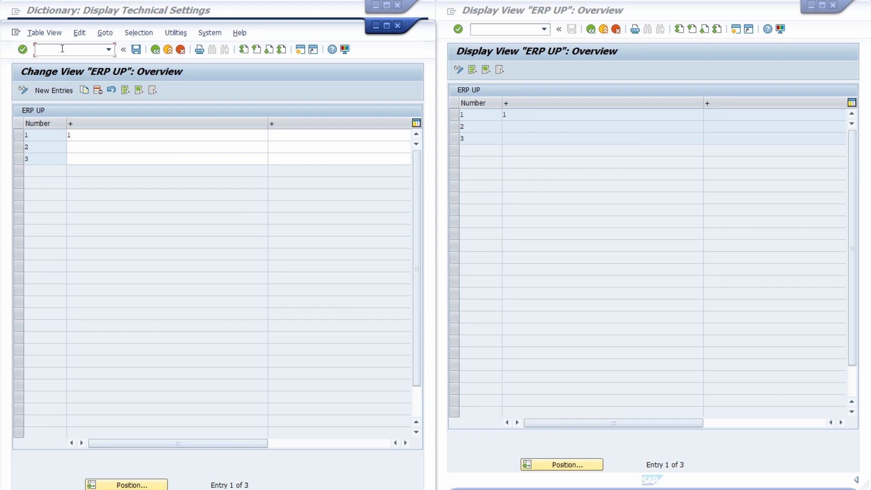
Reset the buffers with /$sync, and open user maintenance with transaction SU01
type("/$sync")
key("Return")
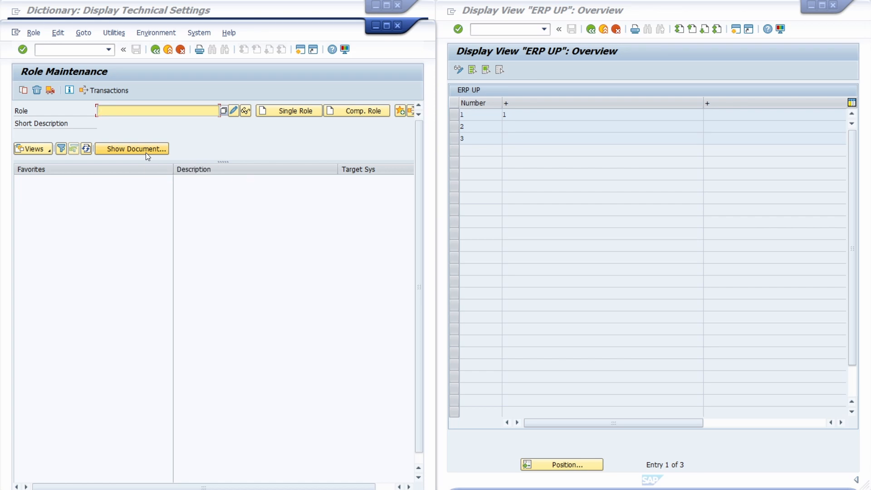
left_click(68, 49)
type("/nsu01")
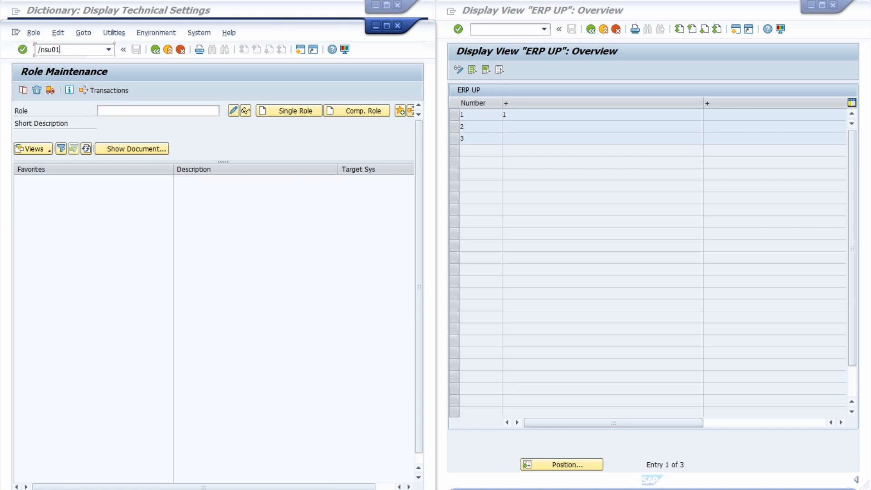
key("Return")
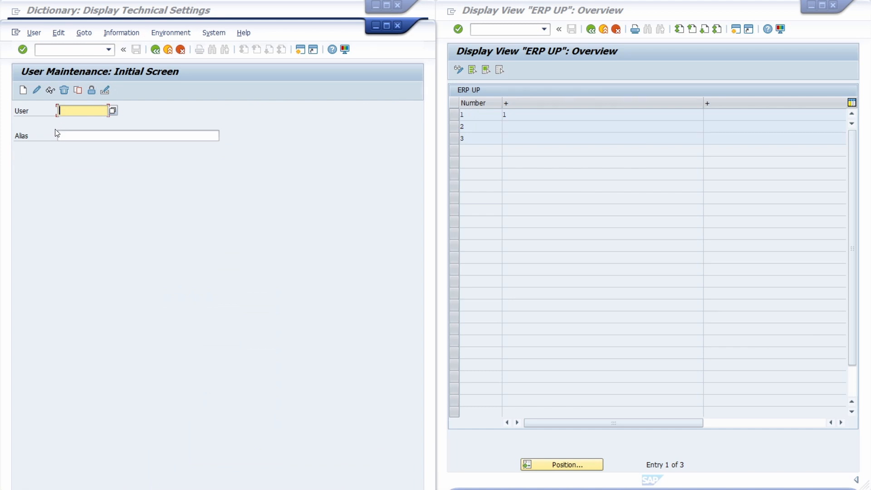
Open view cluster SOBJ for maintenance and accept the cross-client caution
left_click(54, 51)
type("/nsob")
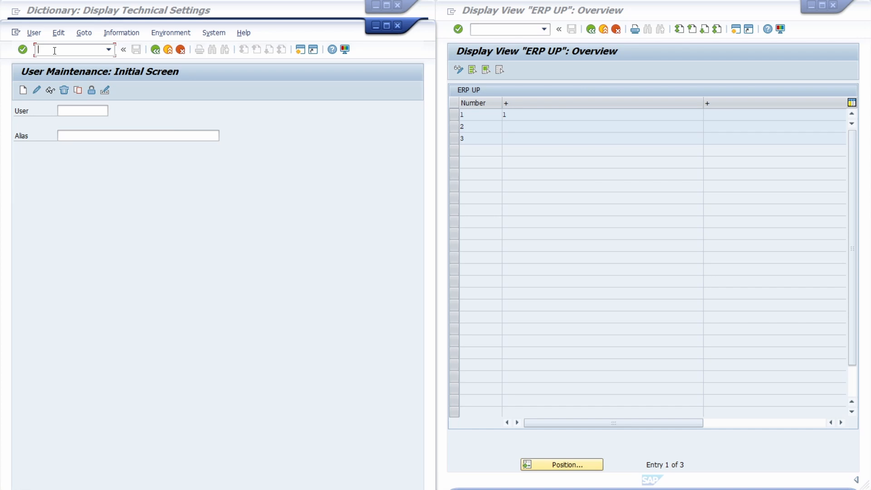
type("j")
key("Return")
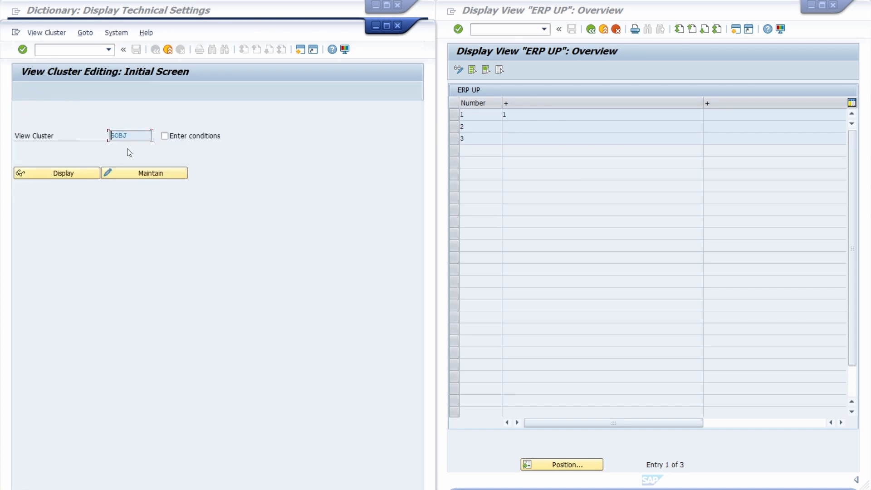
left_click(133, 176)
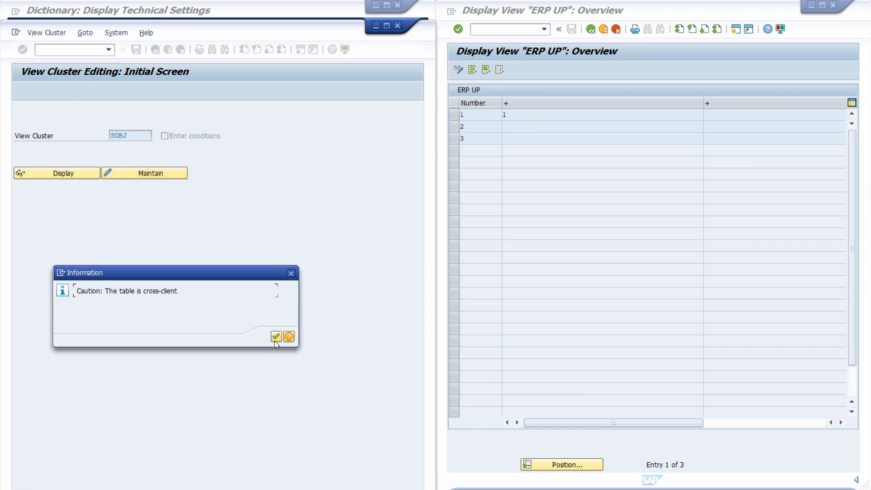
left_click(275, 339)
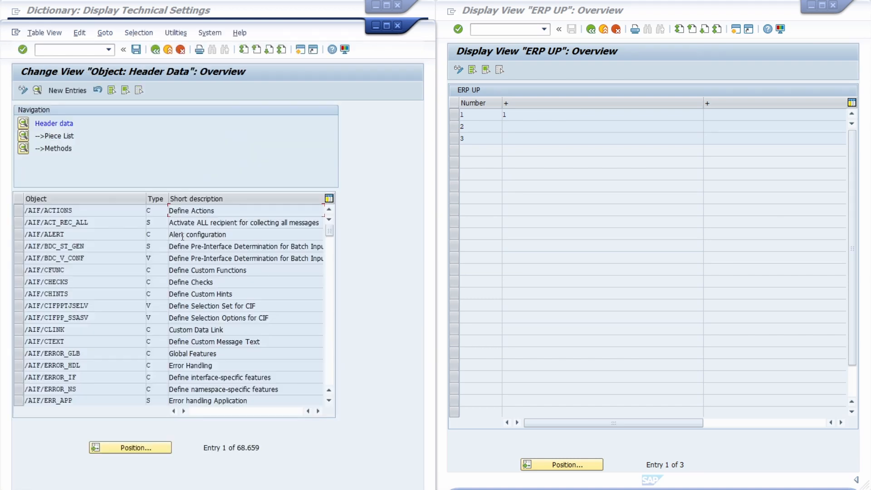
Position the object header list on ZERP_UP and open that object's details
left_click(130, 447)
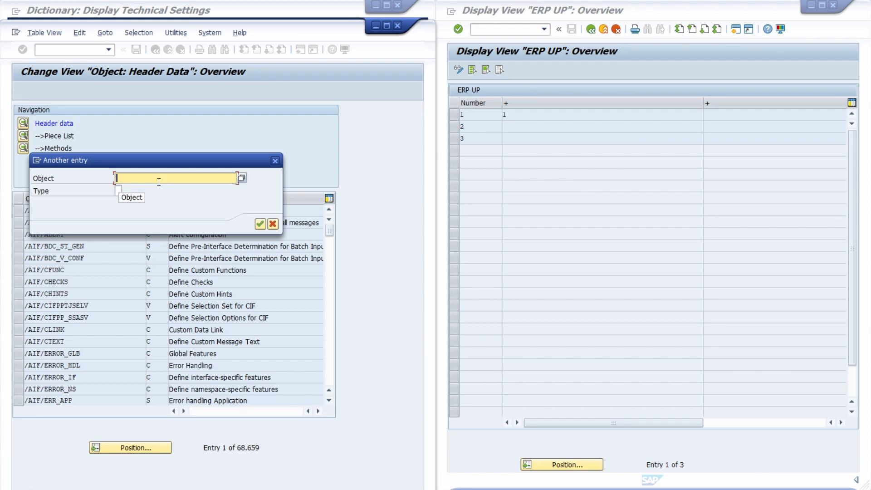
type("zerp_up")
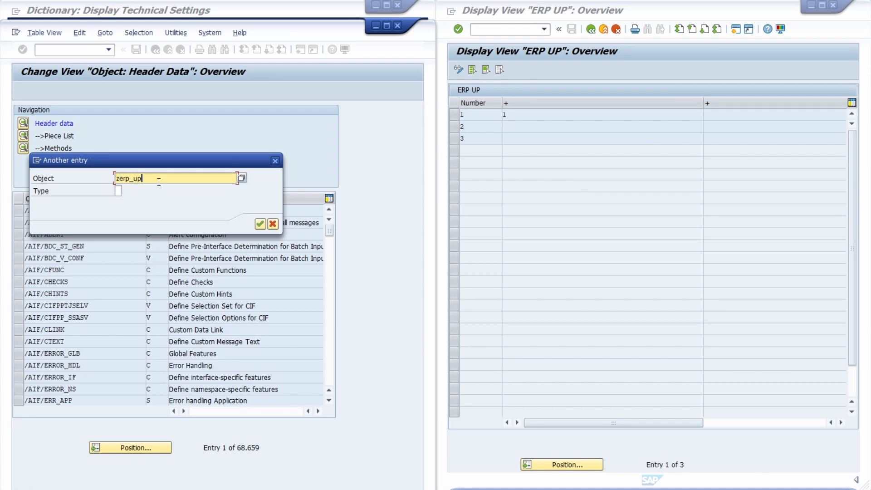
key("Return")
double_click(71, 211)
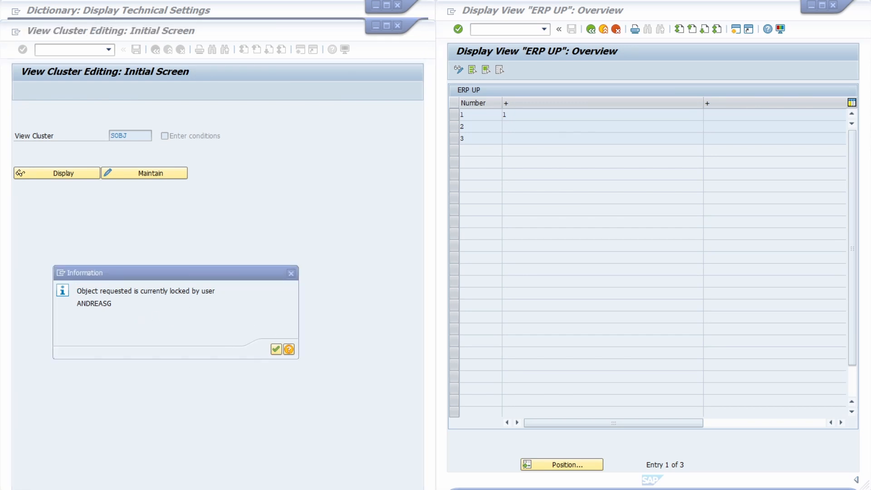
Close the other session holding the ZERP_UP header data open for change, and acknowledge the lock information
key("alt+Tab")
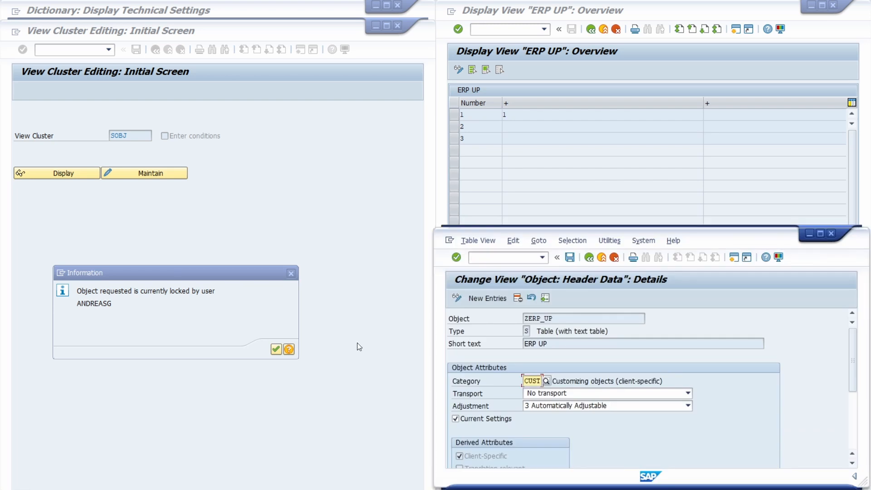
left_click(826, 235)
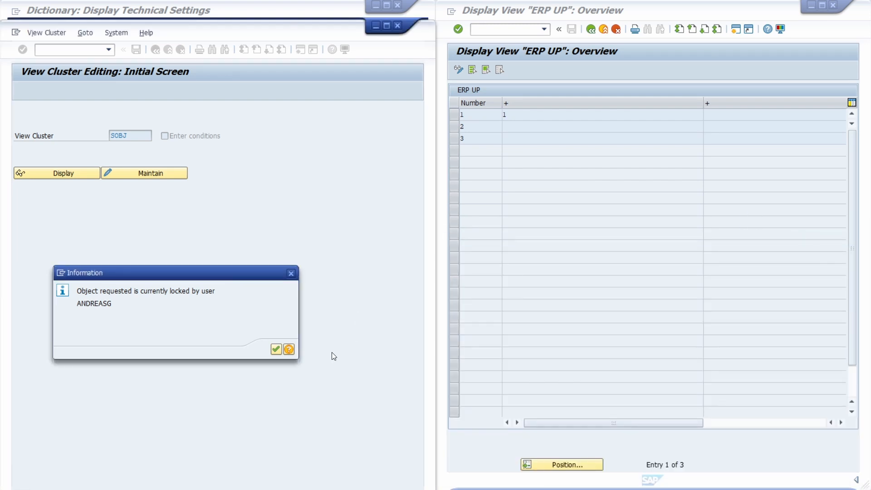
left_click(275, 350)
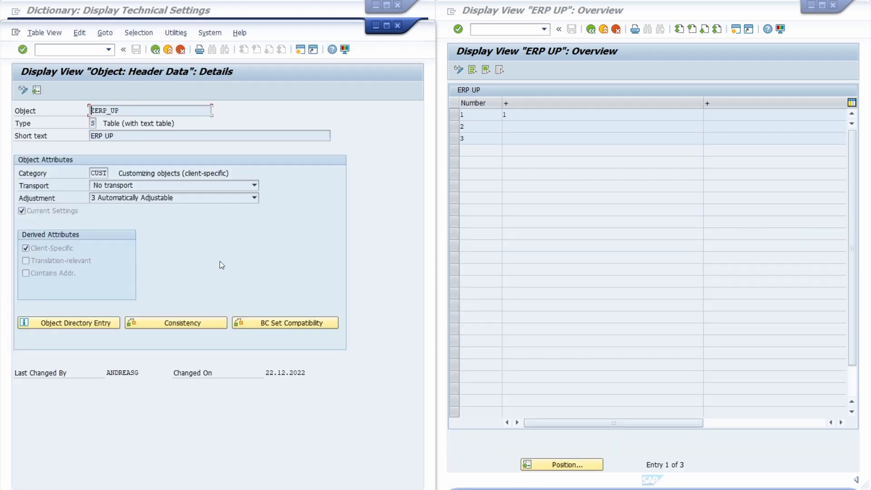
Switch the ZERP_UP header data to change mode, and select No transport as its transport option
left_click(21, 88)
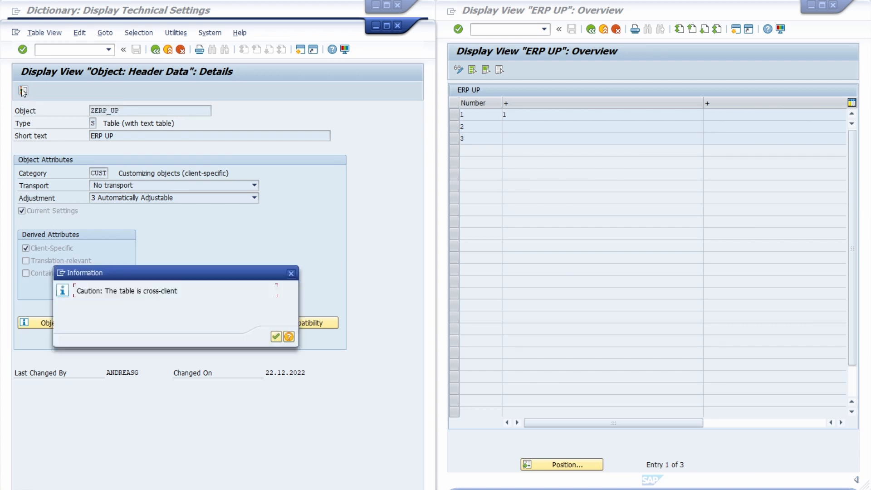
left_click(279, 335)
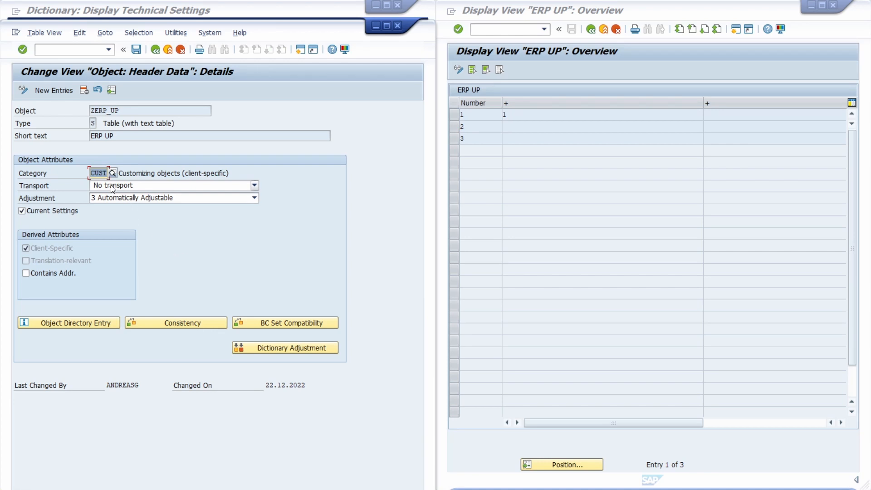
left_click(142, 187)
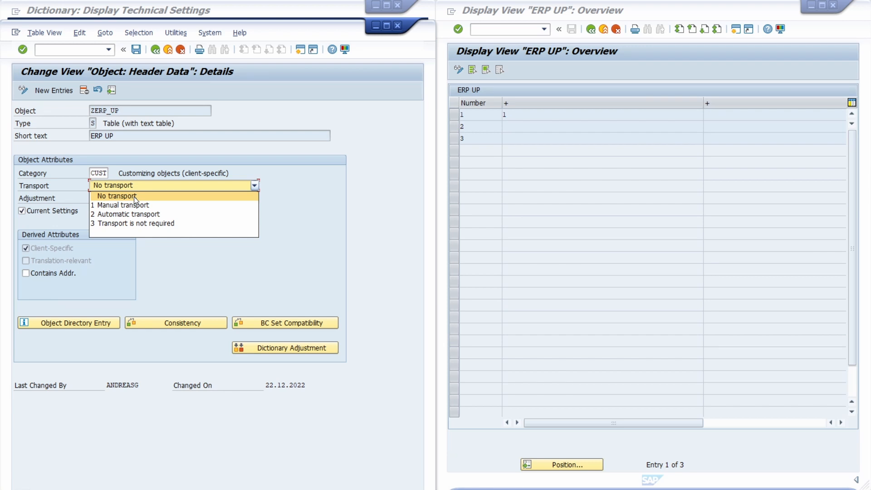
left_click(135, 197)
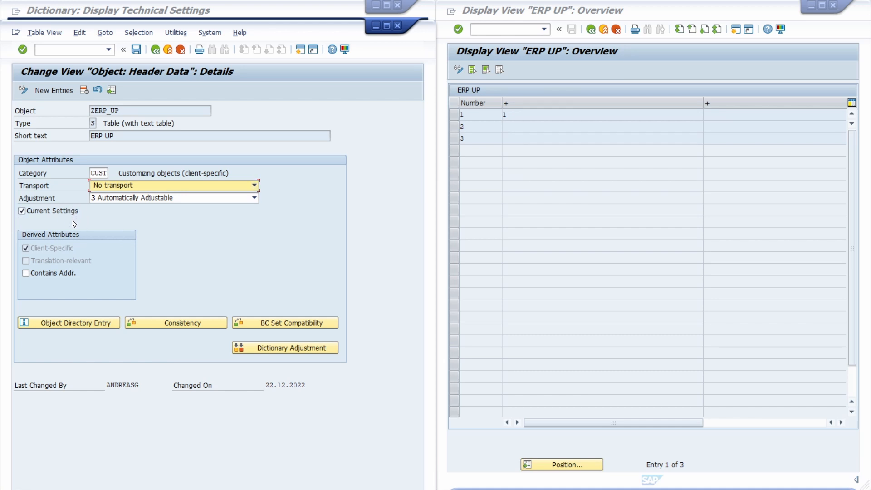
Open the client overview (SCC4) in a new session and display the details of client 401
left_click(64, 49)
type("/os")
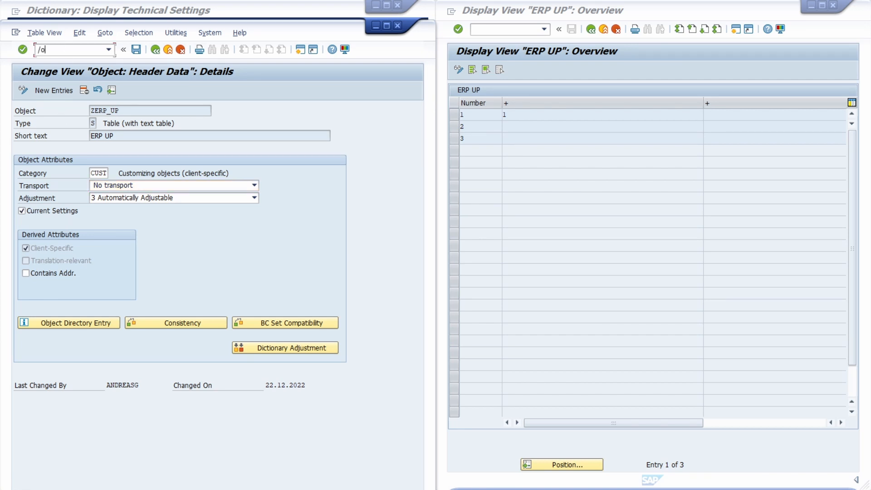
type("cc4")
key("Return")
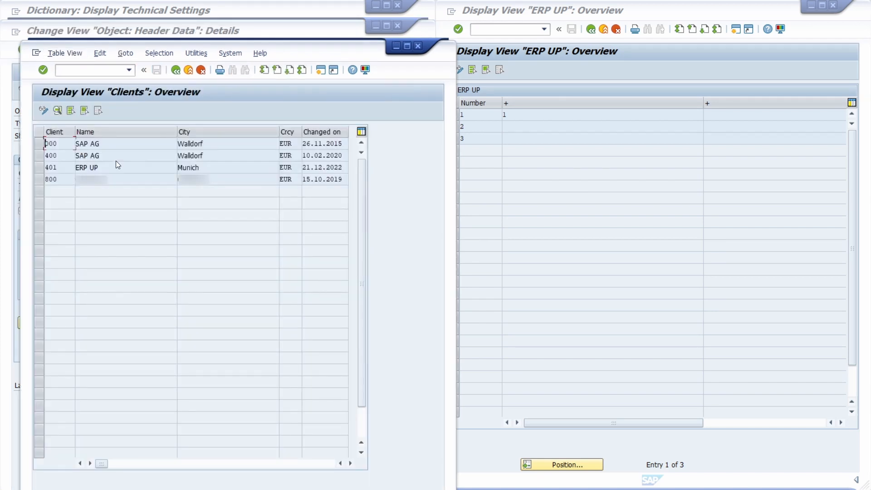
double_click(52, 168)
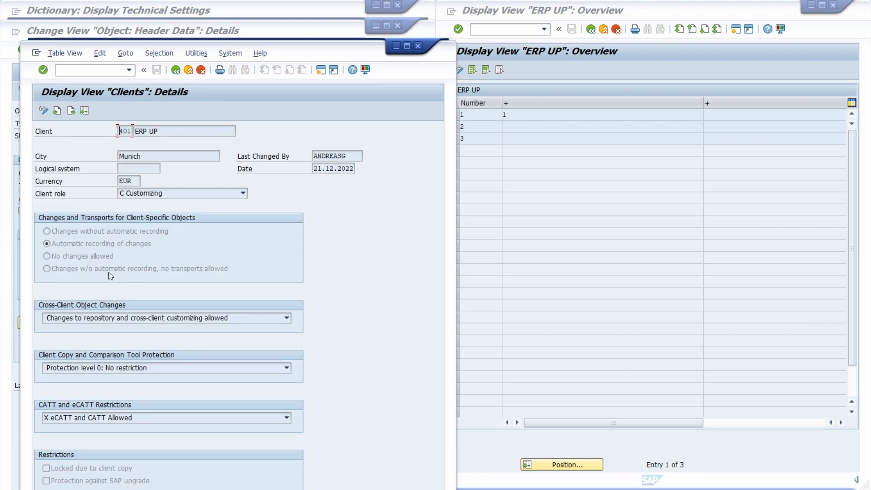
Examine client 401's cross-client object change options, and place its window beside the ZERP_UP header data
left_click(55, 258)
left_click(119, 318)
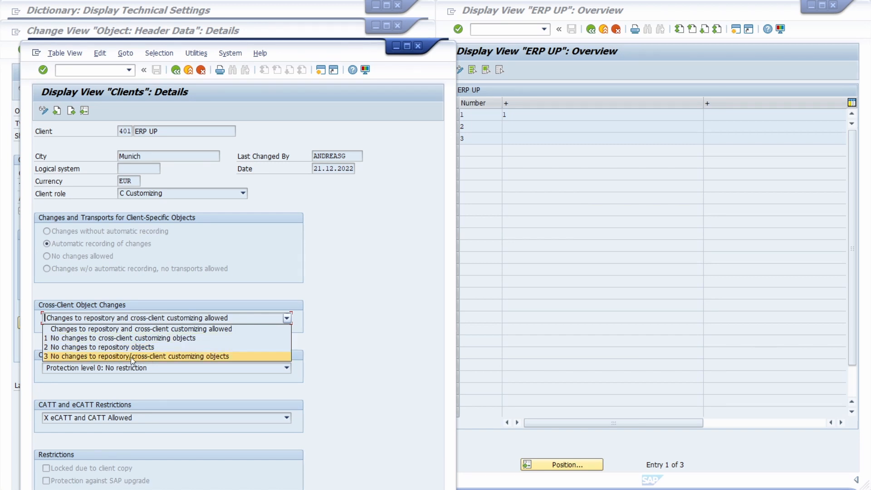
left_click(344, 274)
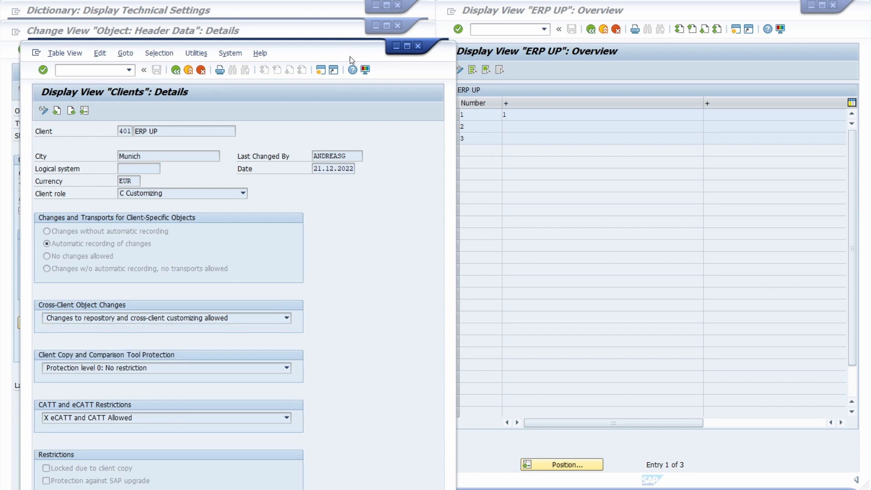
left_click_drag(350, 56, 664, 34)
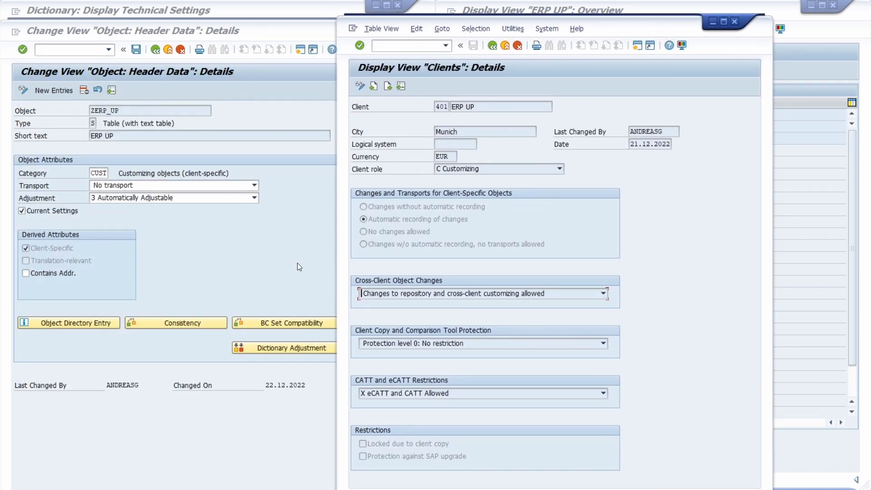
left_click(137, 278)
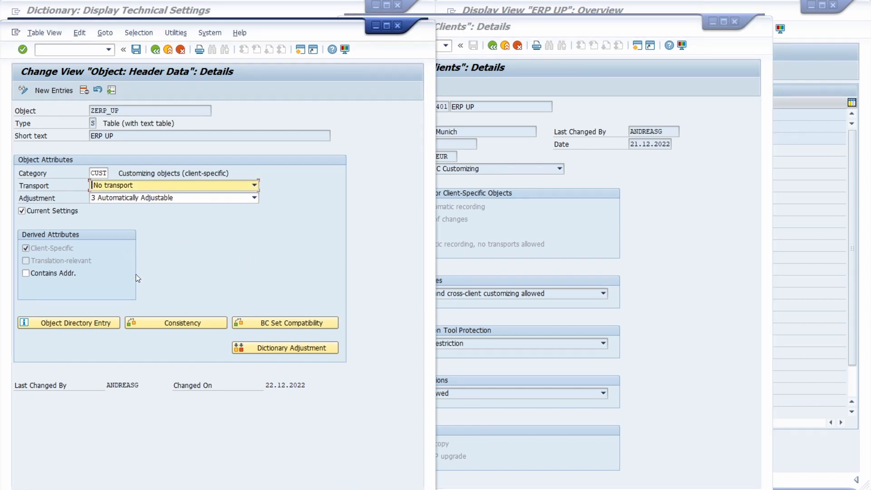